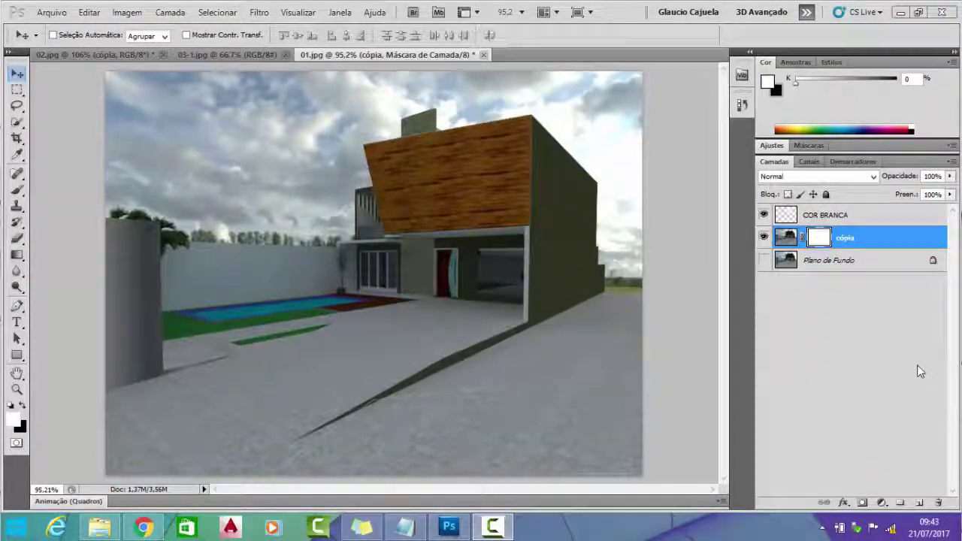
Make the cópia layer's mask the editing target and switch to the Pen tool.
click(784, 238)
click(784, 238)
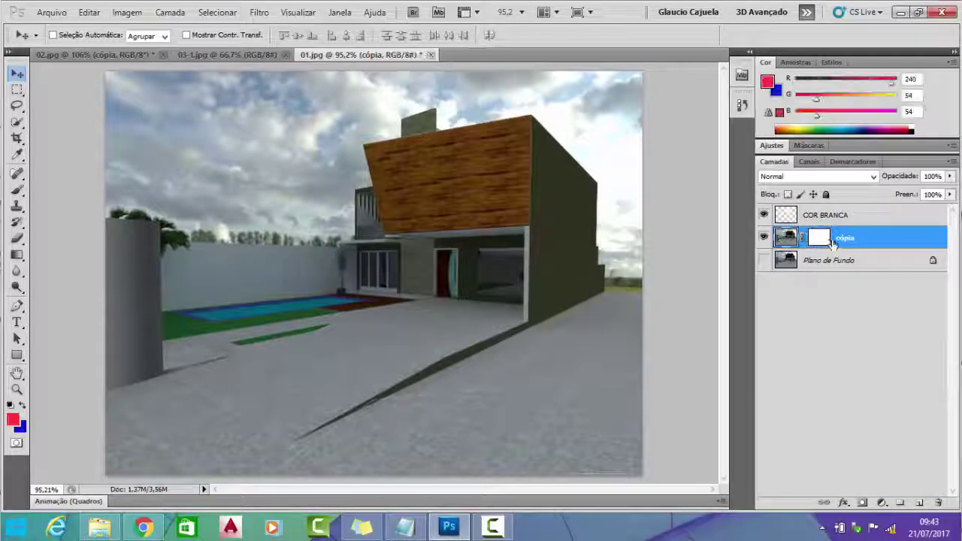
click(818, 239)
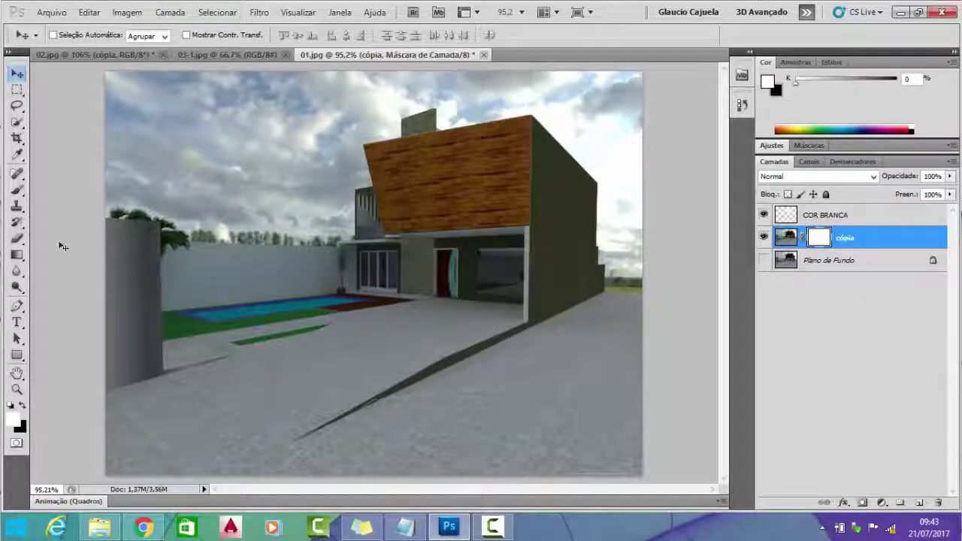
click(15, 310)
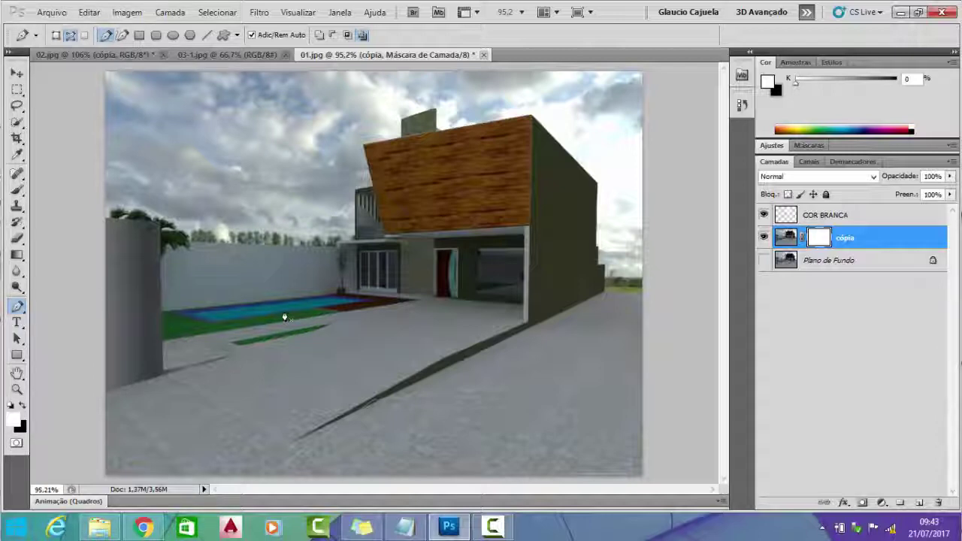
key(p)
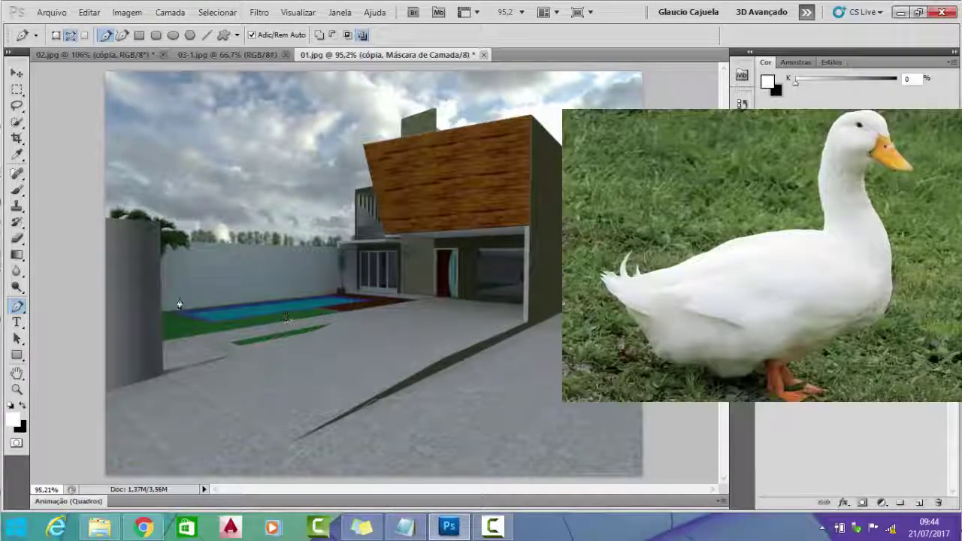
Zoom in on the pool and trace a closed path around its corners.
scroll(208, 319, up, 2)
scroll(208, 319, up, 1)
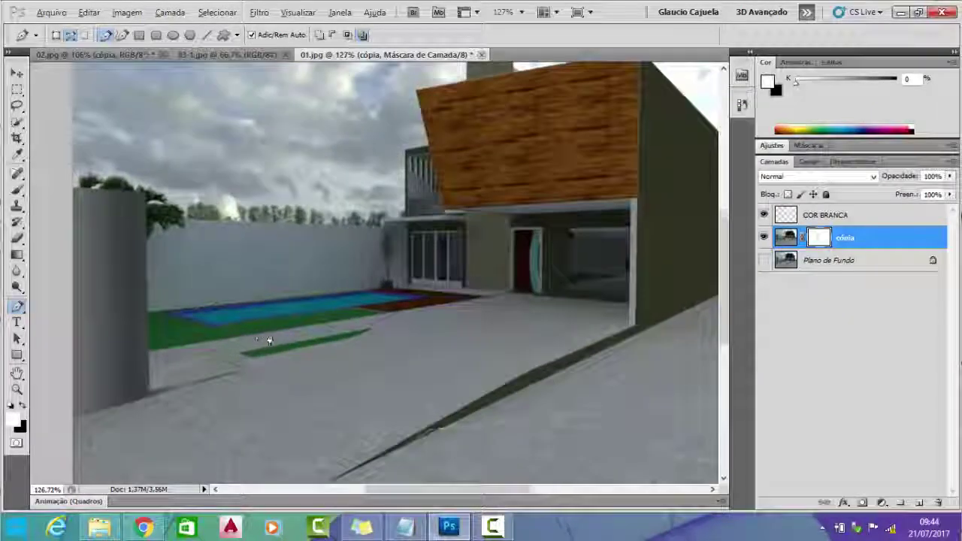
scroll(257, 332, up, 2)
scroll(257, 331, up, 2)
scroll(257, 332, up, 1)
scroll(257, 332, up, 1)
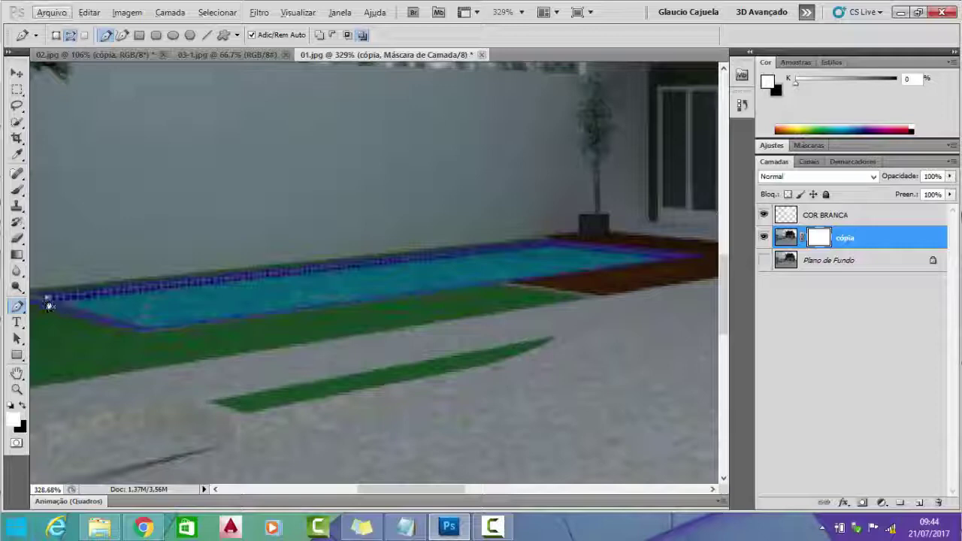
click(46, 298)
click(141, 325)
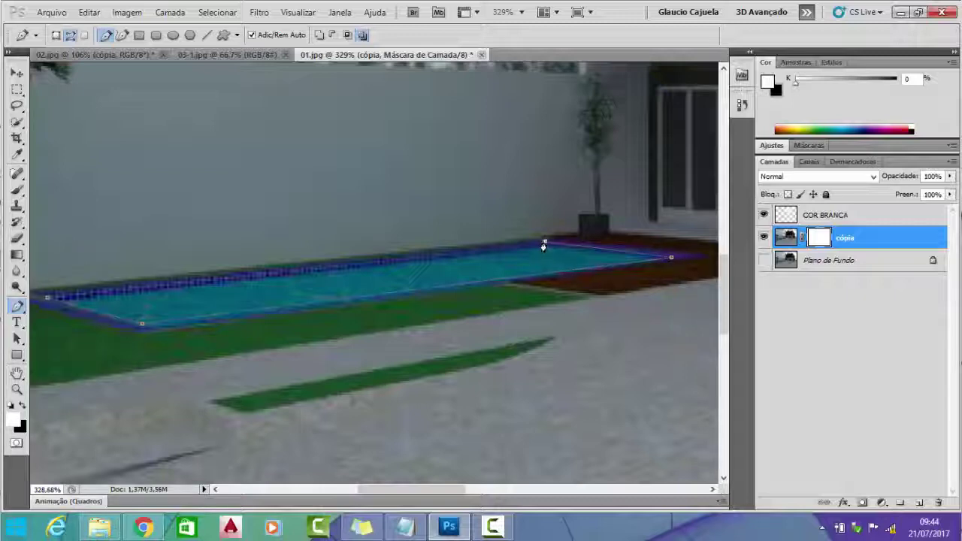
click(49, 303)
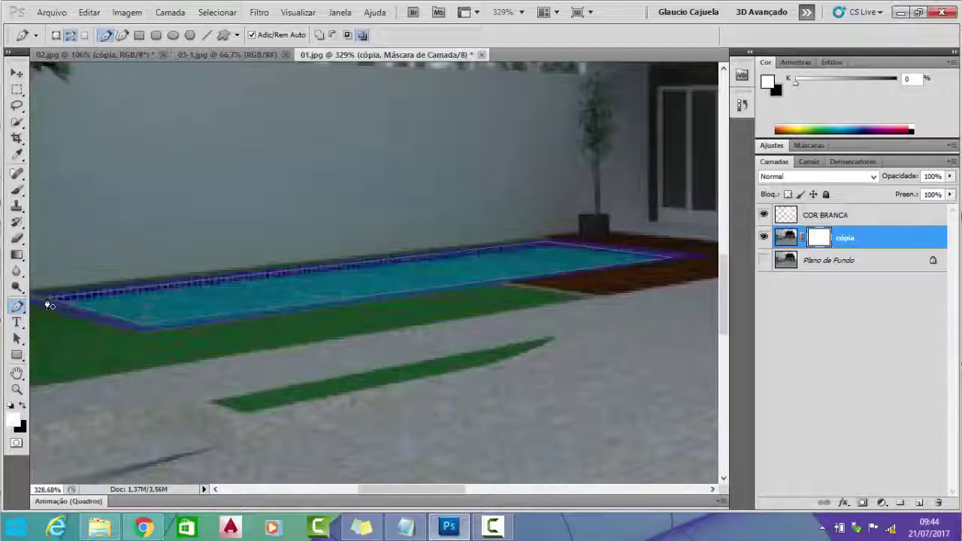
Load the pool path as a selection and set up a size-20 black brush.
key(ctrl+Return)
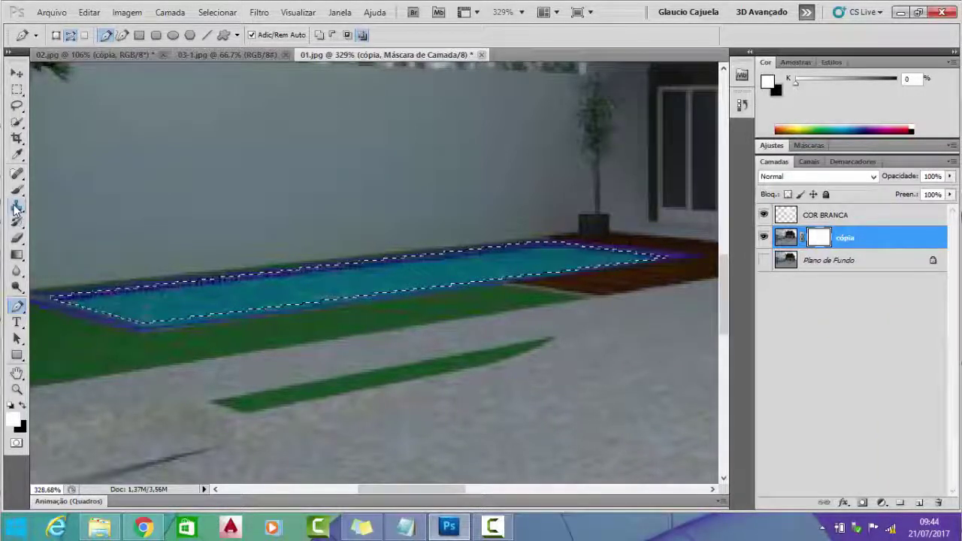
key(b)
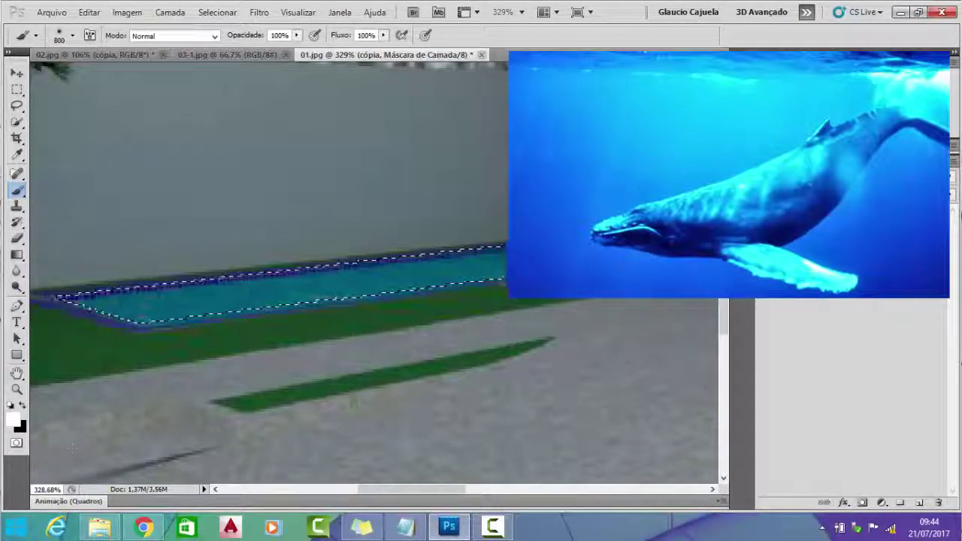
key(bracketright)
key(bracketright)
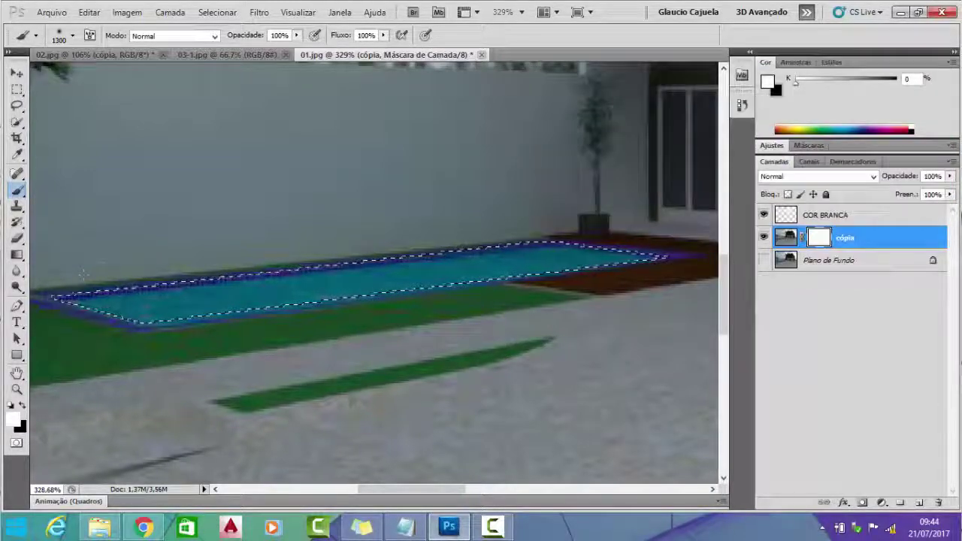
key(bracketleft)
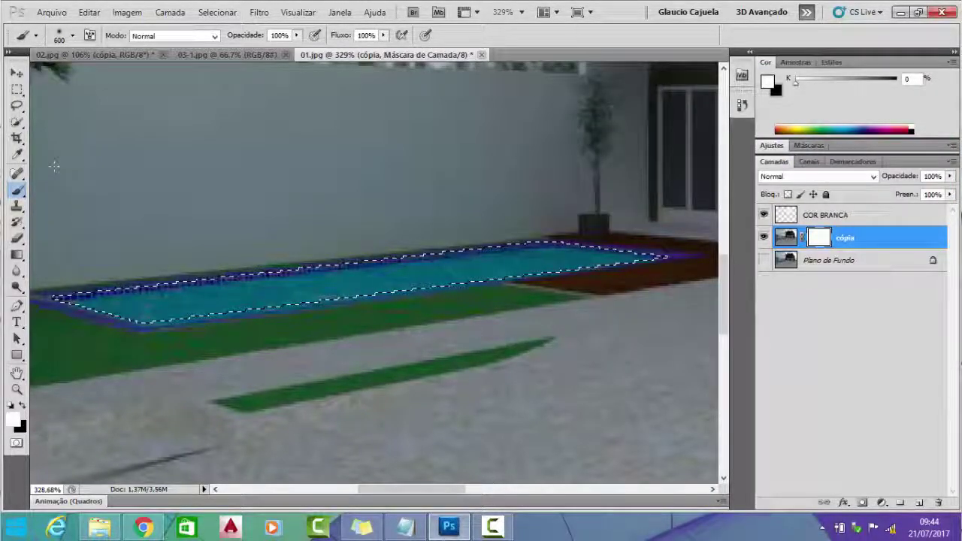
key(bracketleft)
key(bracketleft)
key(bracketleft)
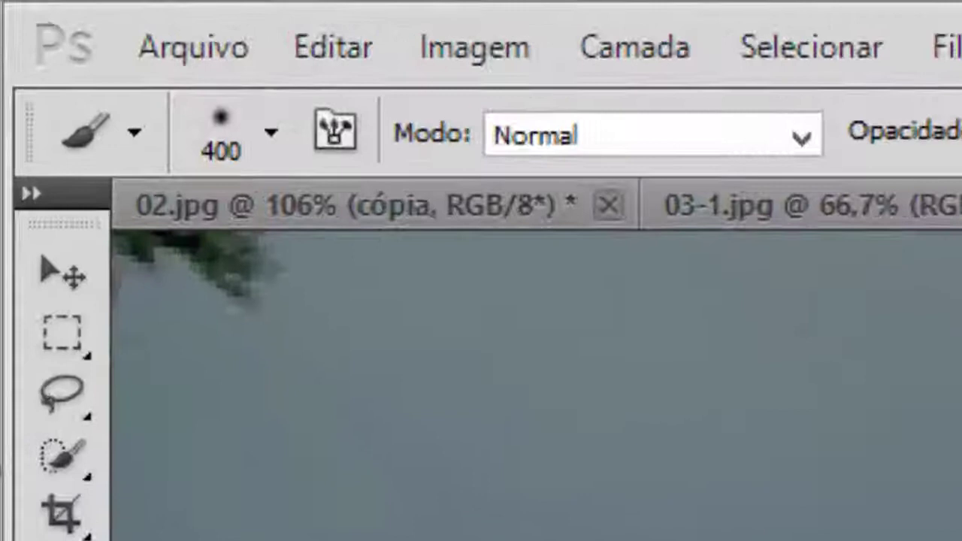
key(bracketleft)
key(bracketleft)
key(bracketleft)
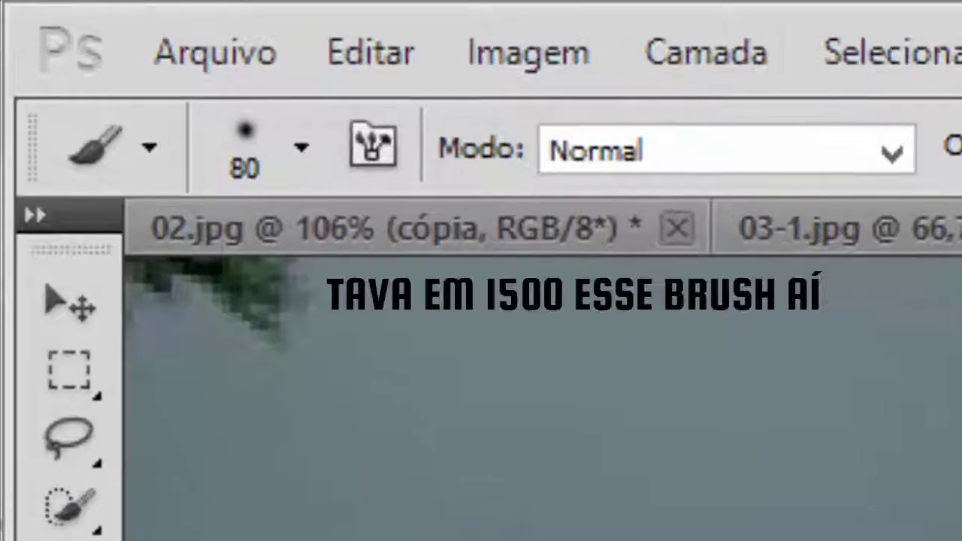
key(bracketleft)
key(bracketleft)
key(bracketleft)
key(bracketleft)
key(bracketleft)
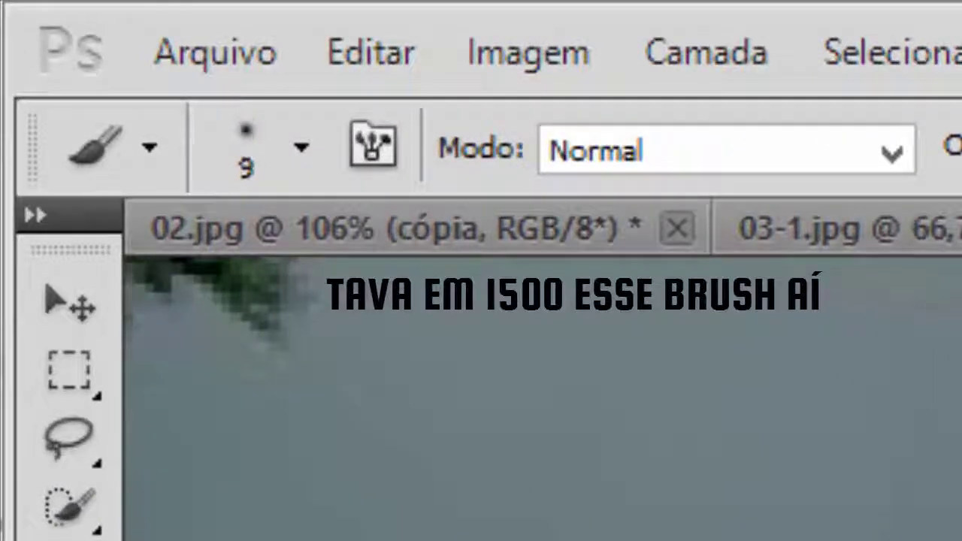
key(bracketright)
key(bracketright)
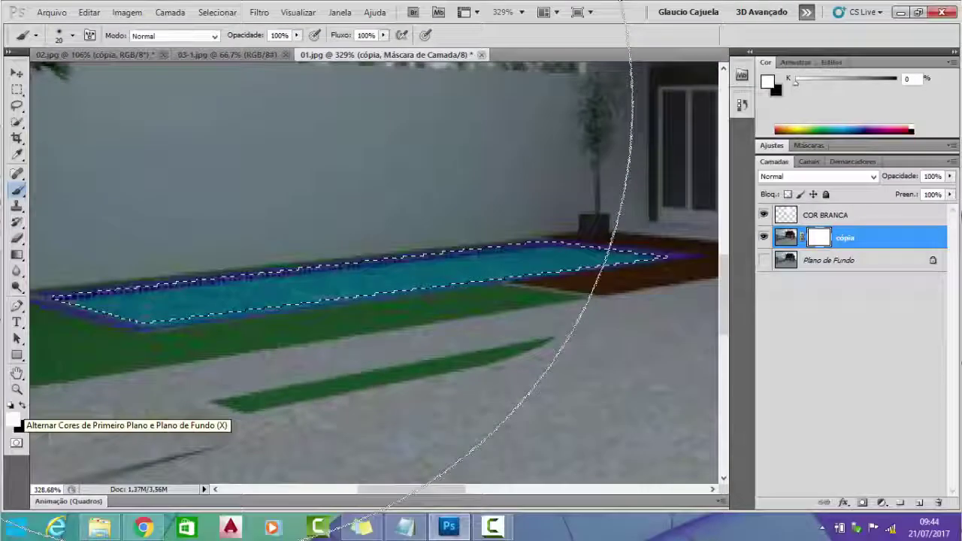
click(22, 405)
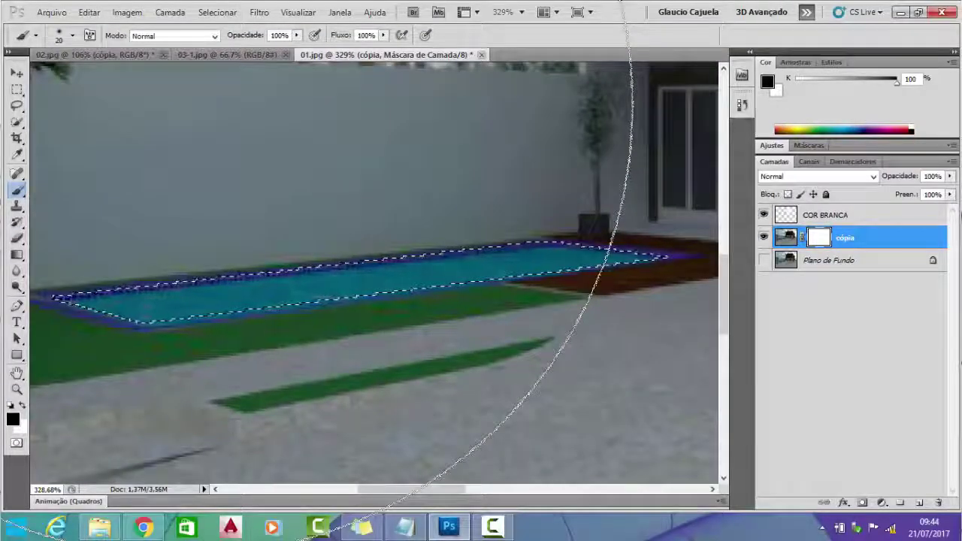
Paint black over the selected pool on the mask, then zoom out to the whole image.
key(bracketright)
key(bracketright)
key(bracketright)
mouse_move(120, 301)
mouse_down()
mouse_move(530, 257)
mouse_move(665, 255)
mouse_up()
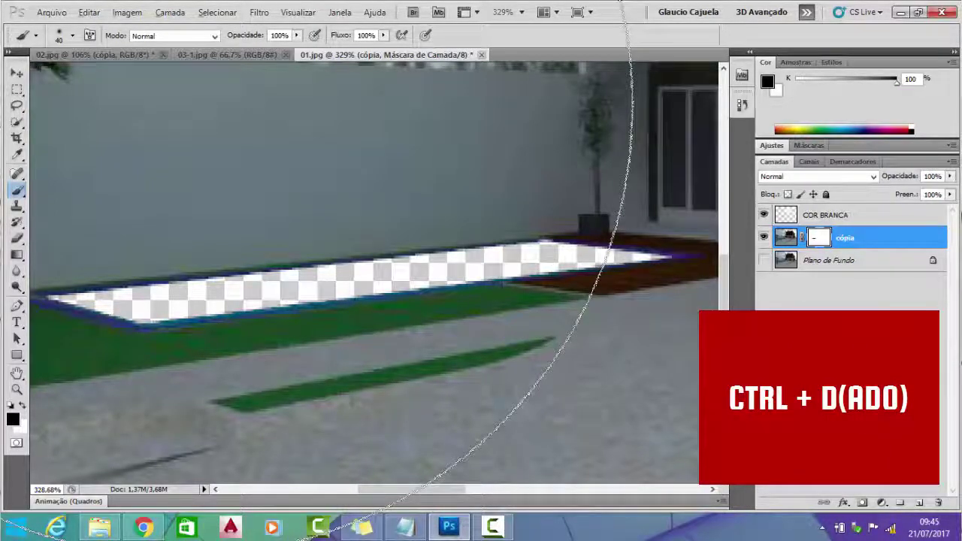
scroll(198, 113, down, 2)
scroll(198, 112, down, 2)
scroll(197, 113, down, 2)
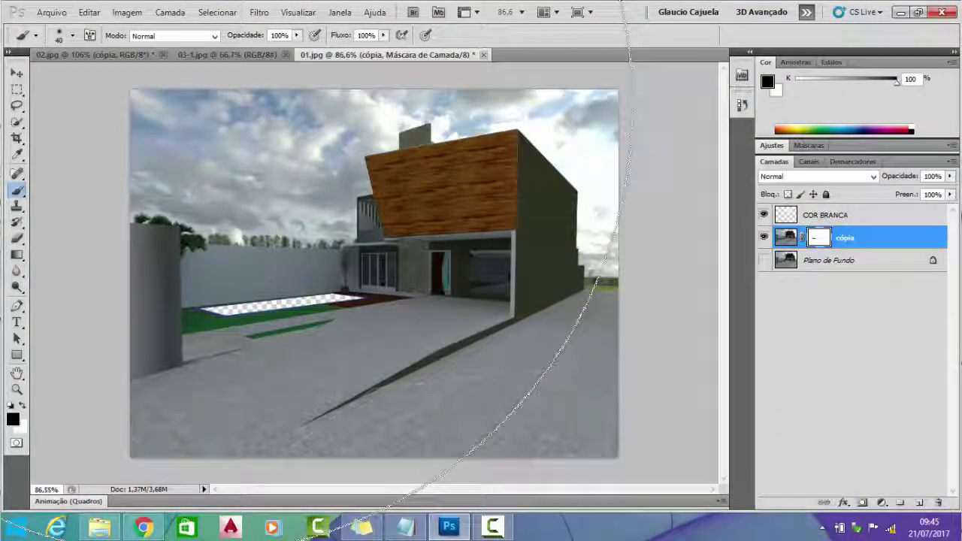
scroll(192, 319, up, 5)
scroll(143, 331, up, 1)
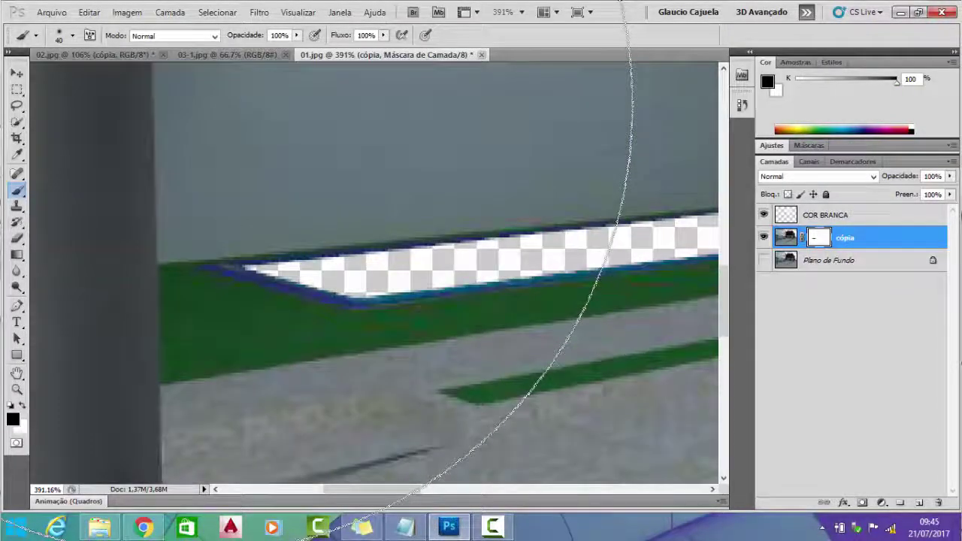
scroll(143, 331, up, 1)
scroll(575, 324, down, 2)
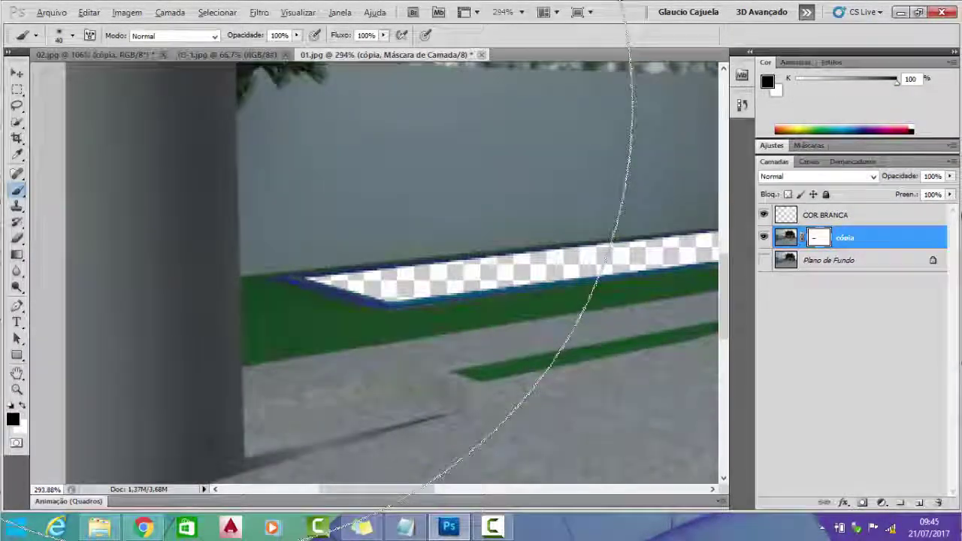
scroll(575, 323, down, 1)
scroll(575, 324, down, 1)
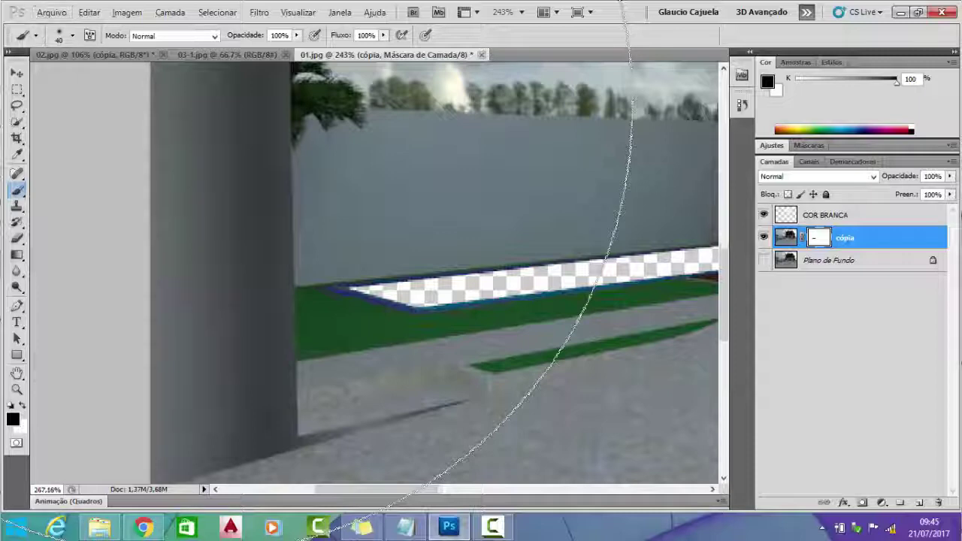
scroll(537, 316, up, 1)
scroll(537, 316, up, 1)
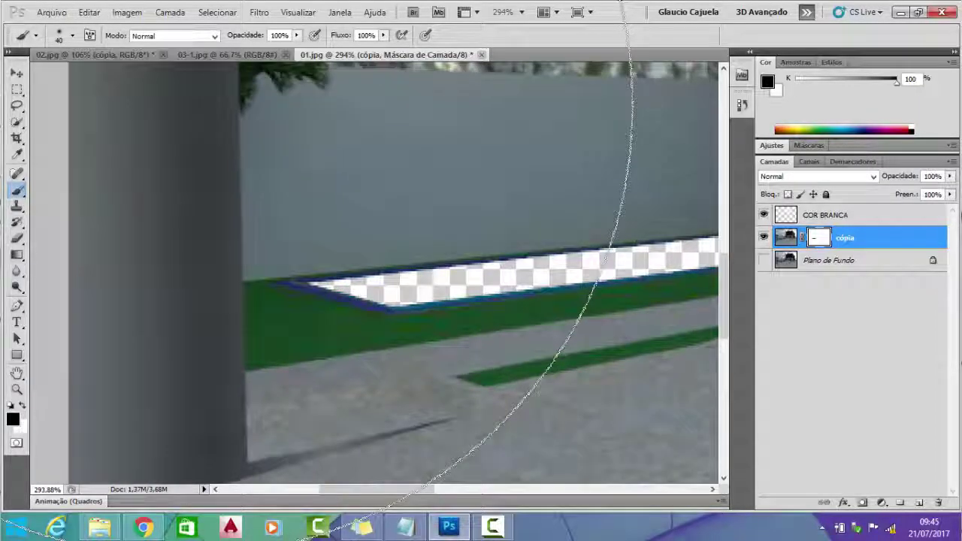